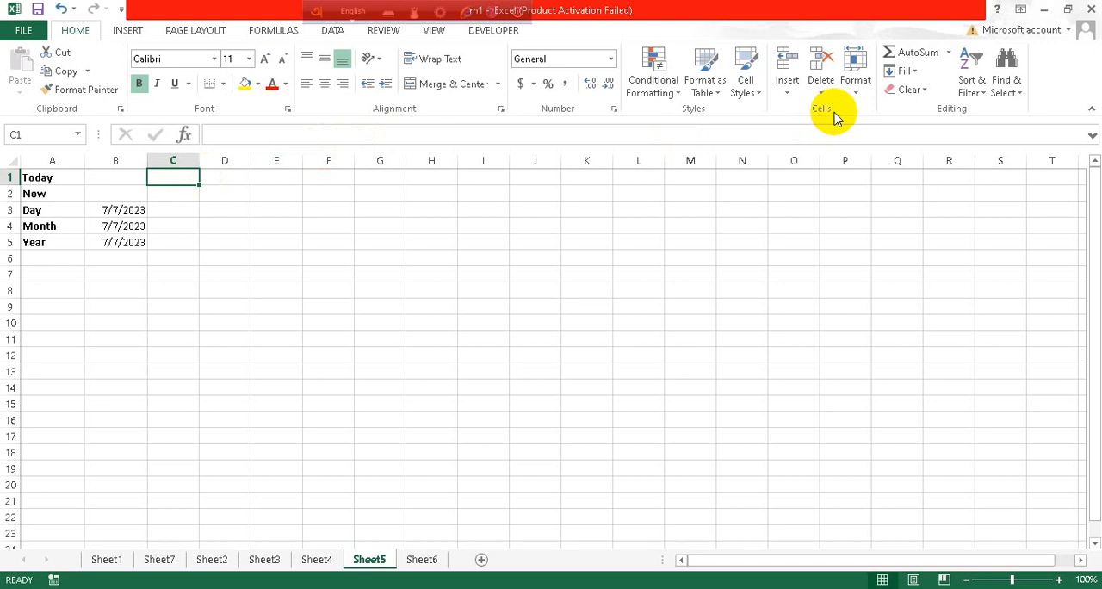
Enter the formula =TODAY() in cell C1 for the Today row and check it in the selected cell
type("=")
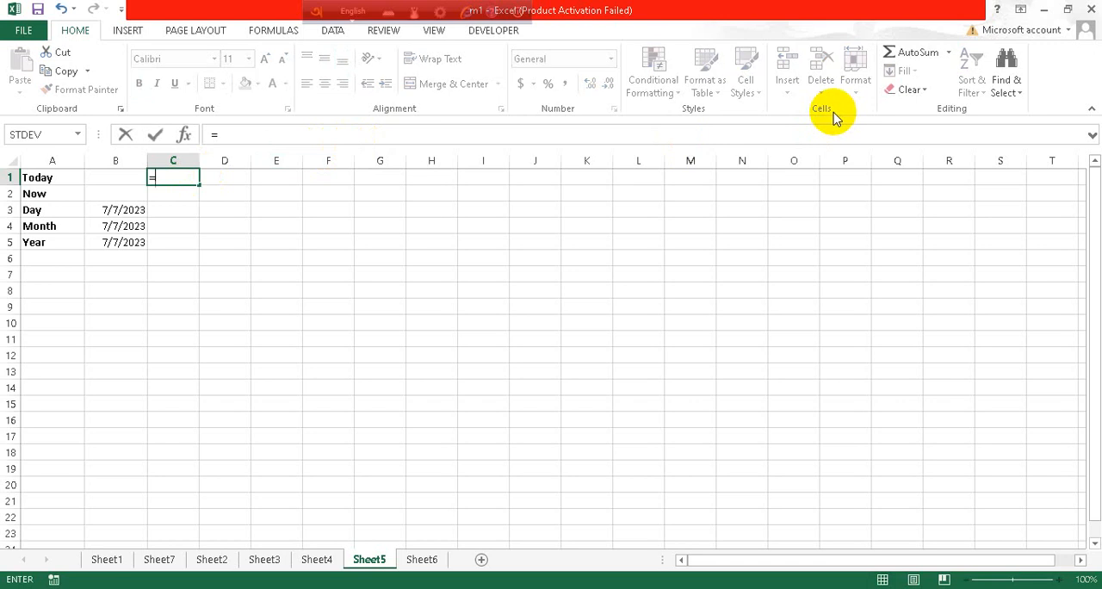
type("toda")
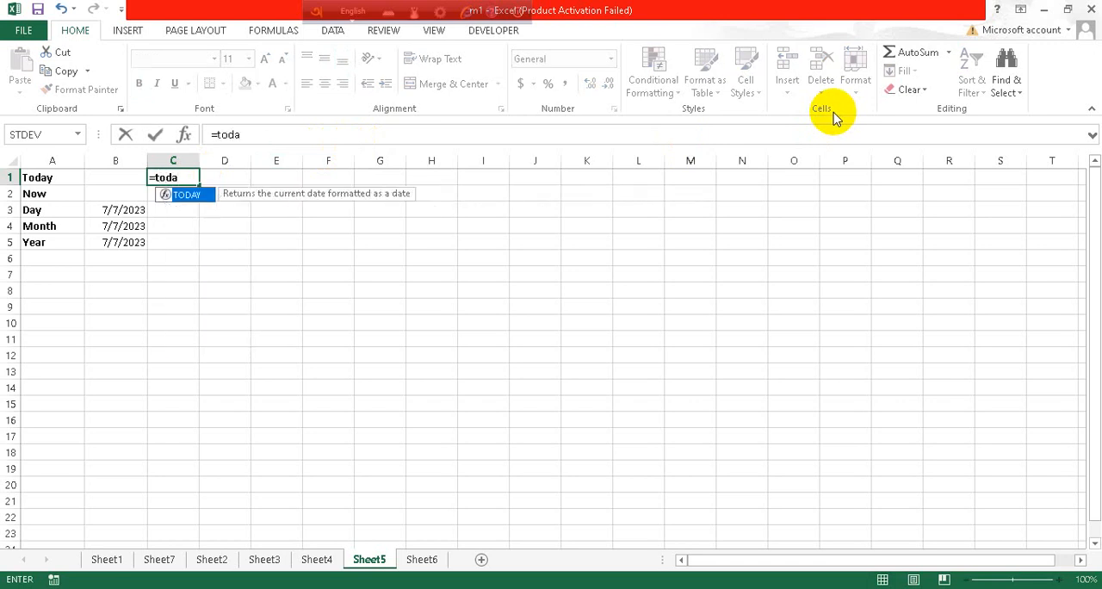
type("y()")
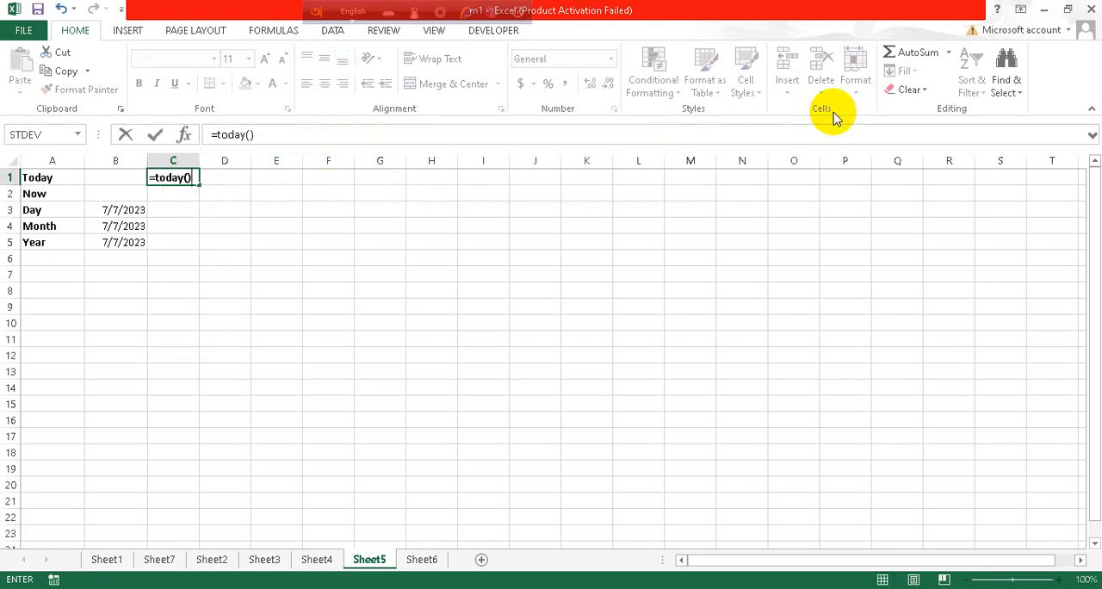
key("Return")
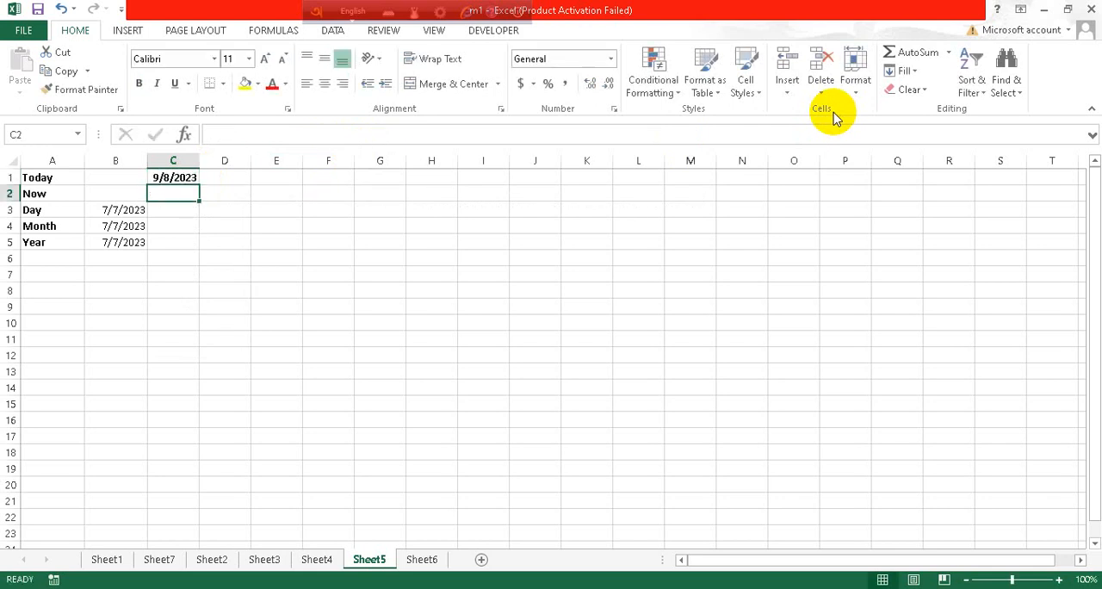
left_click(173, 177)
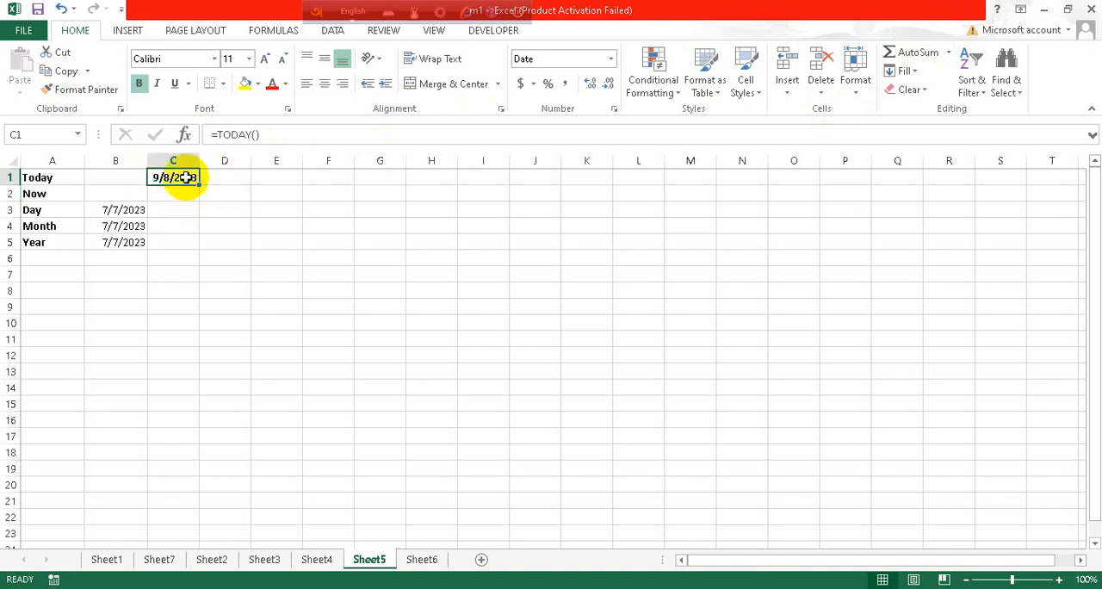
left_click(189, 192)
left_click(182, 177)
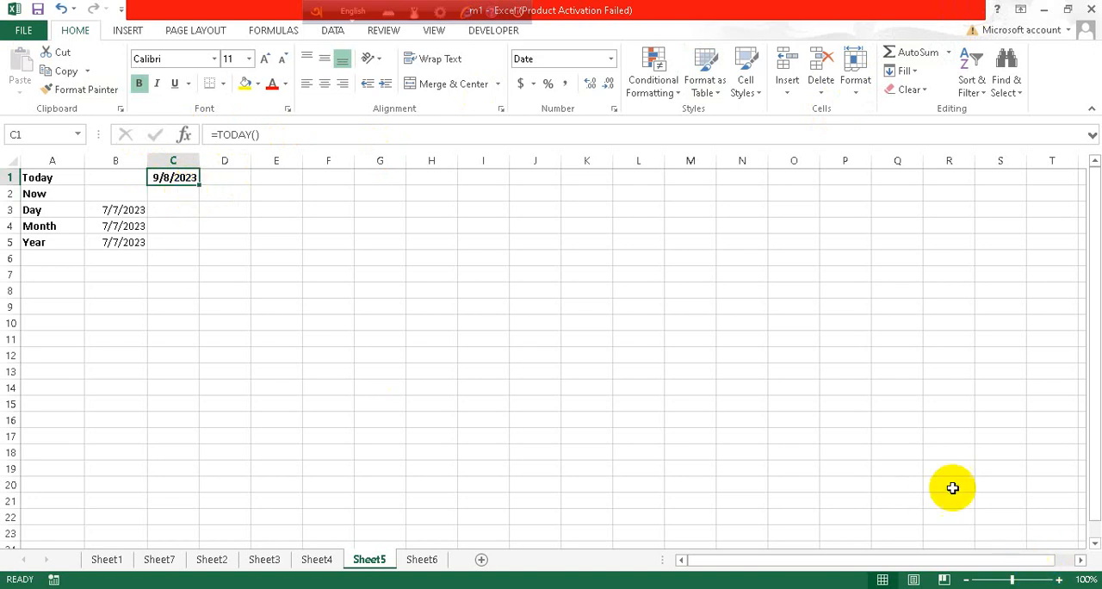
Enter the formula =NOW() in cell C2 for the Now row
left_click(177, 192)
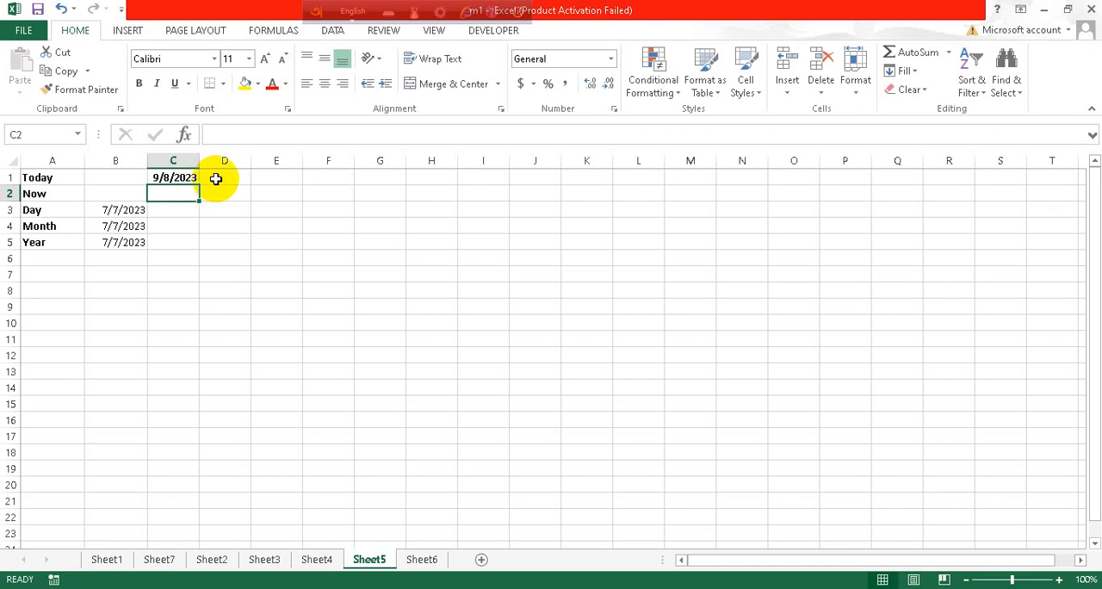
type("=")
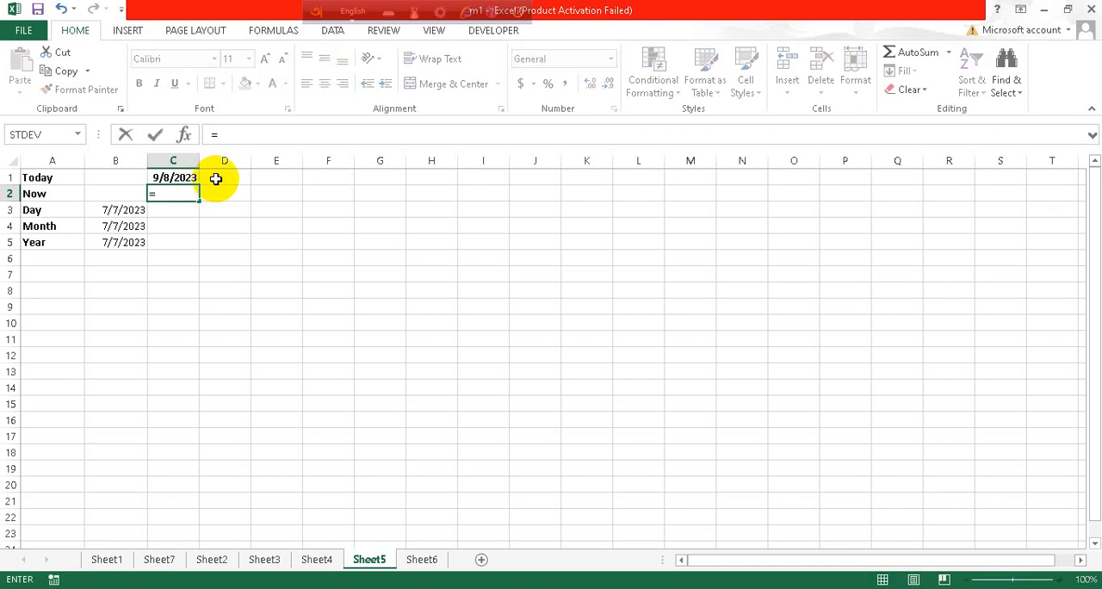
type("now")
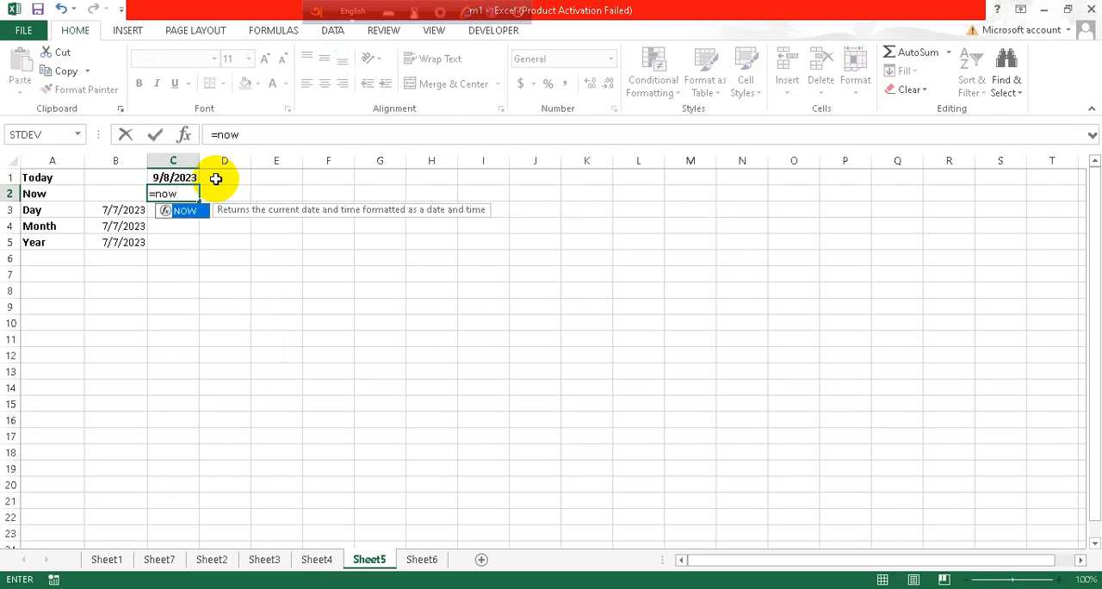
type("()")
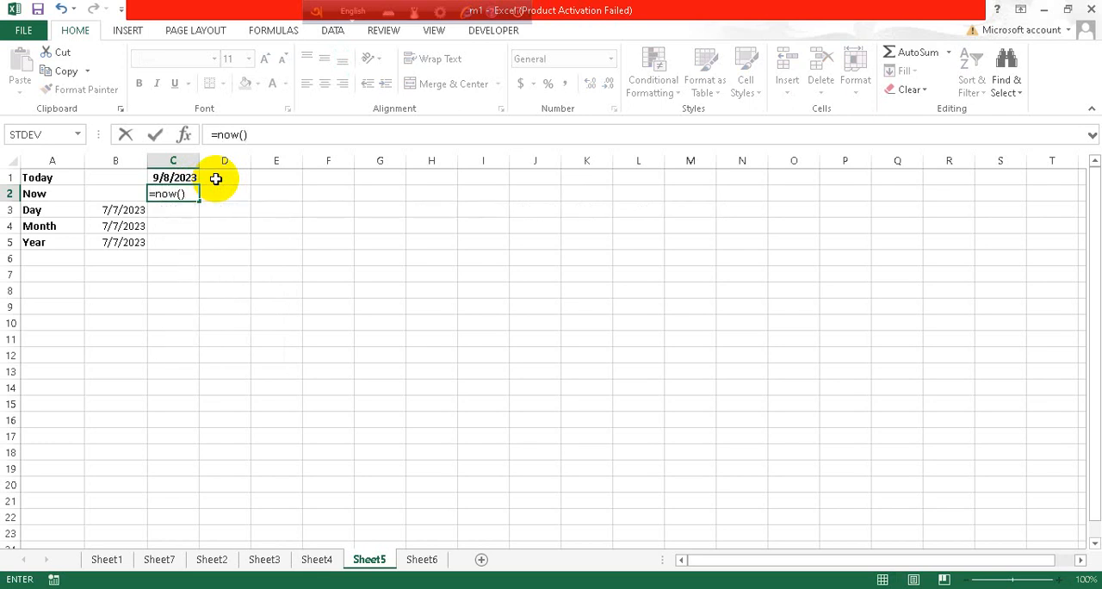
key("Return")
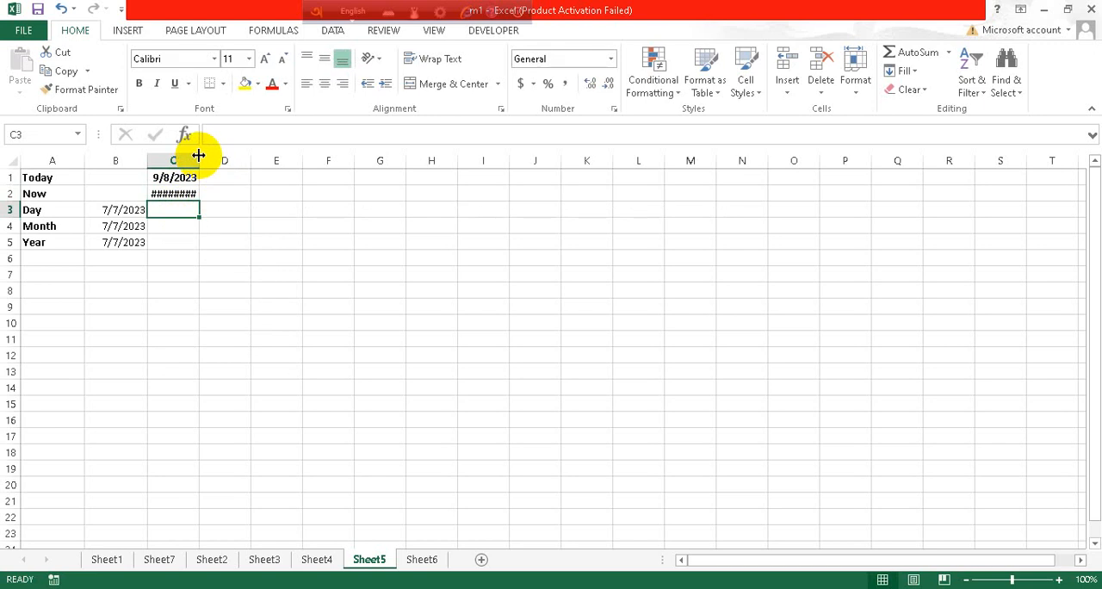
Widen column C enough to display the full date and time in C2, and check that cell's formula
left_click_drag(198, 154, 262, 151)
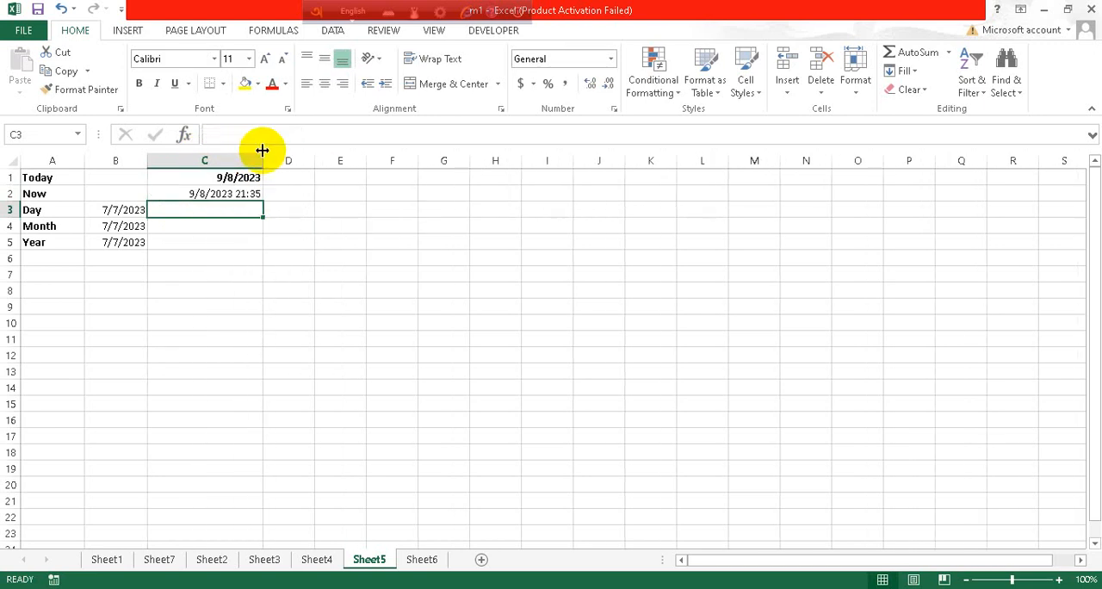
left_click(245, 195)
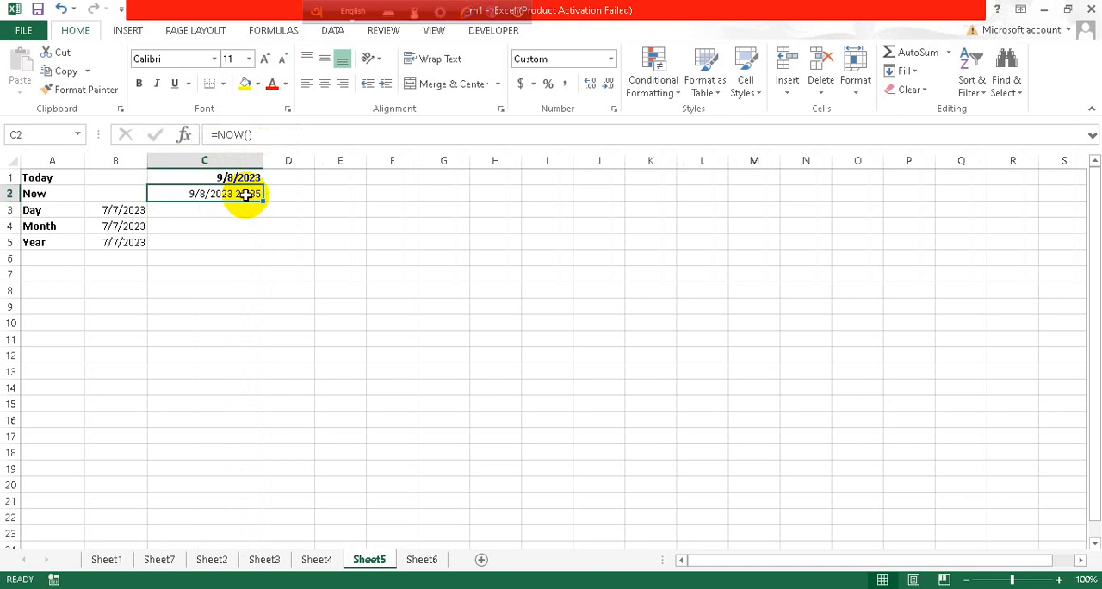
left_click_drag(246, 196, 248, 207)
left_click(204, 194)
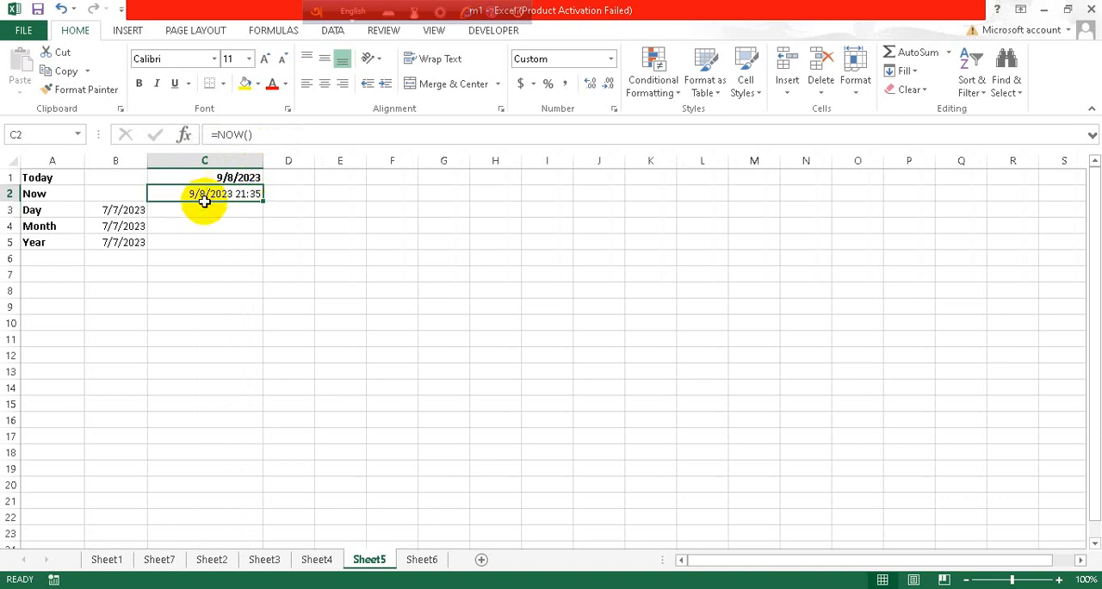
left_click(204, 207)
left_click(215, 194)
Enter =DAY(B3) in cell C3 to extract the day from the date in the Day row
left_click(200, 217)
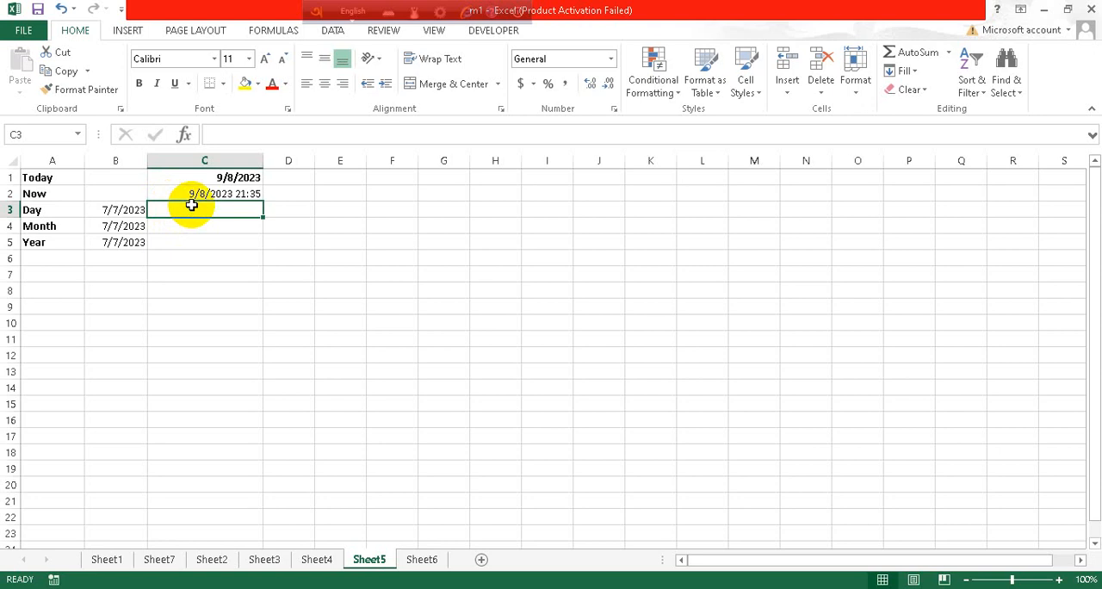
type("=")
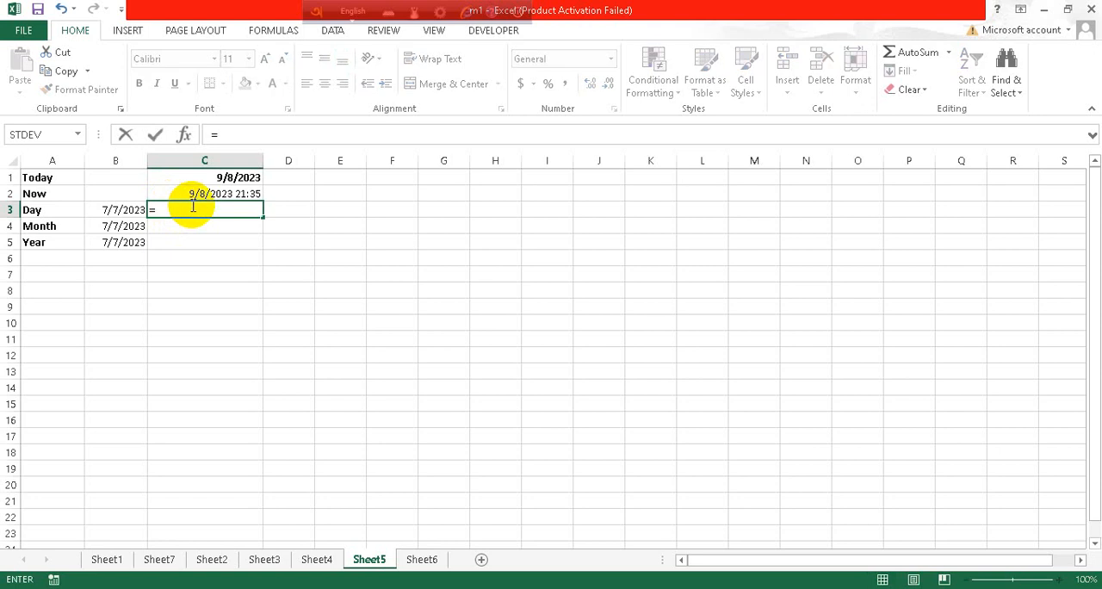
type("da")
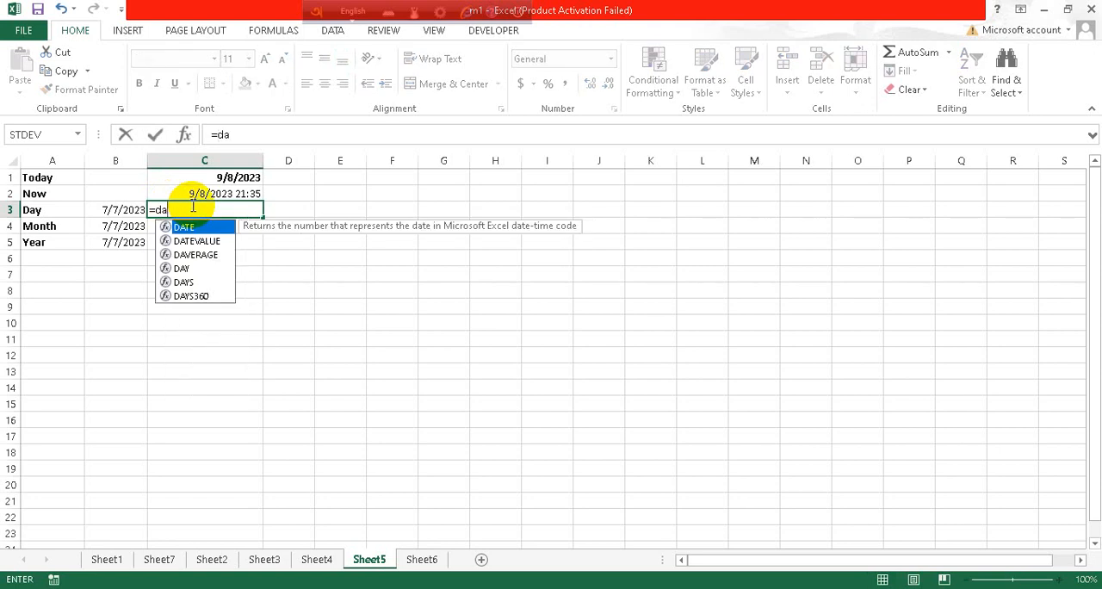
type("y")
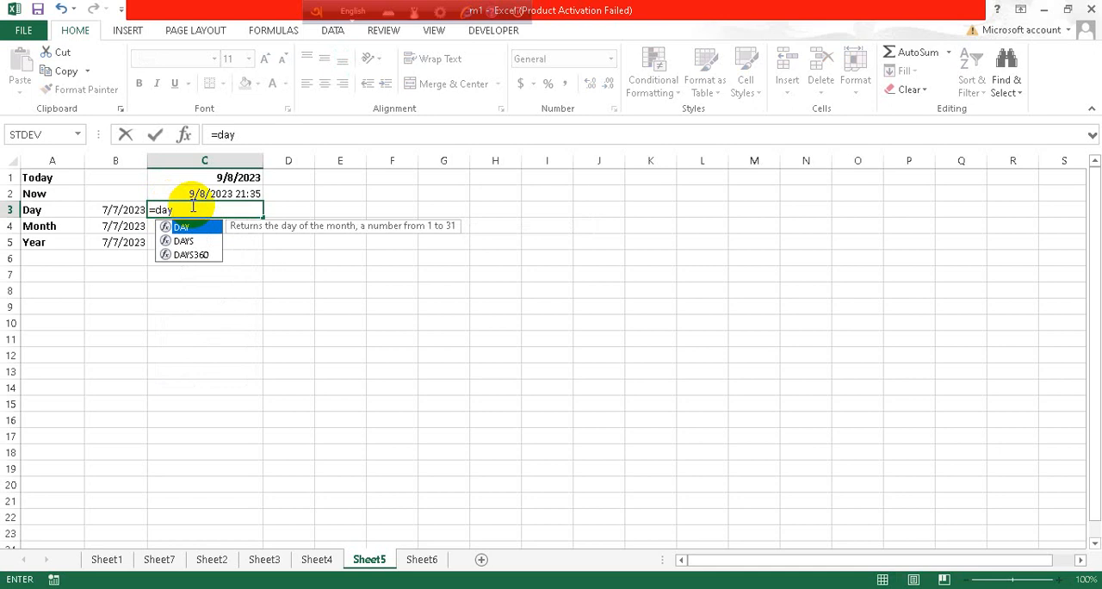
type("(")
left_click(129, 207)
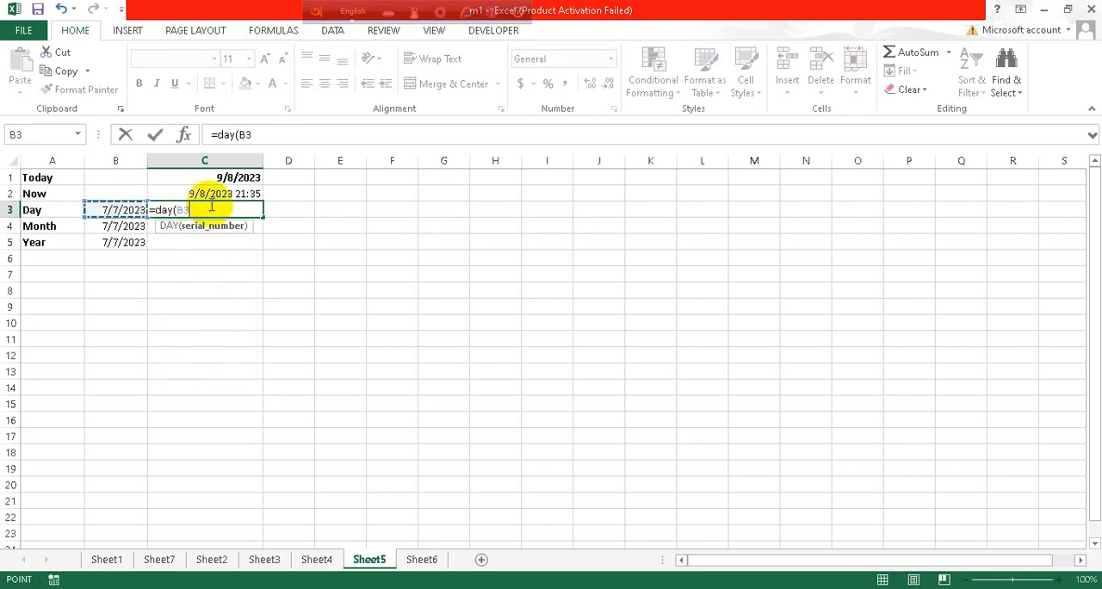
type(")")
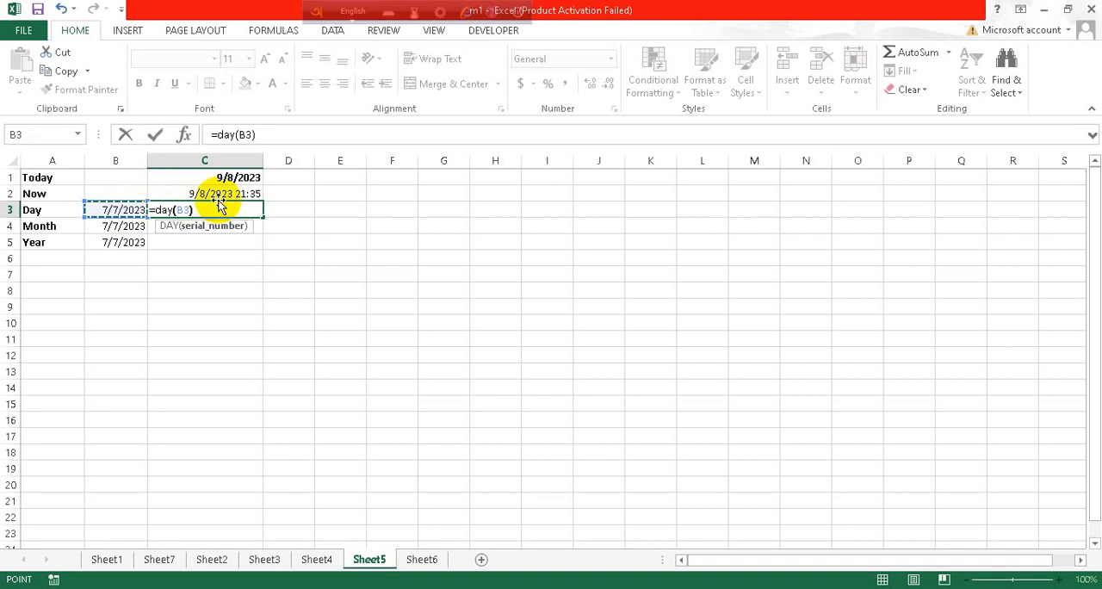
key("Return")
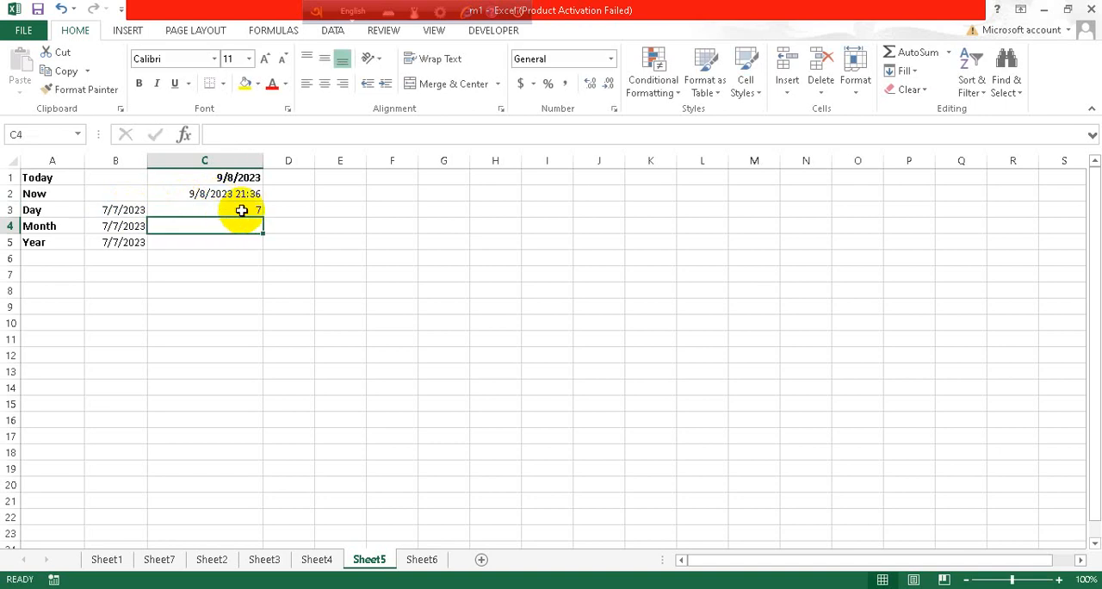
left_click(242, 210)
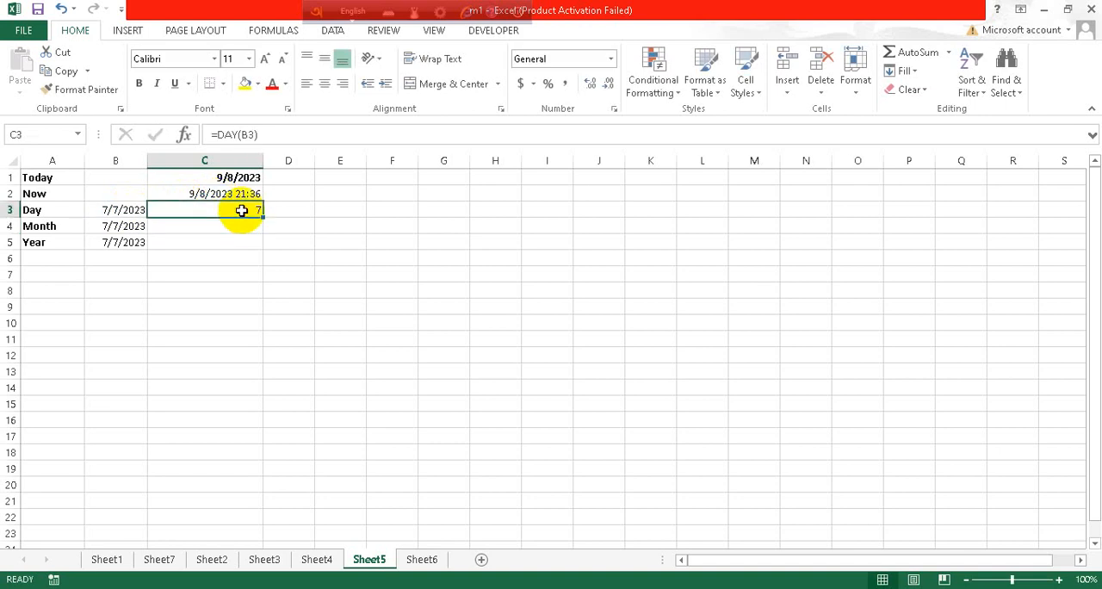
Enter =MONTH(B4) in cell C4 to extract the month from the date in the Month row
left_click(244, 222)
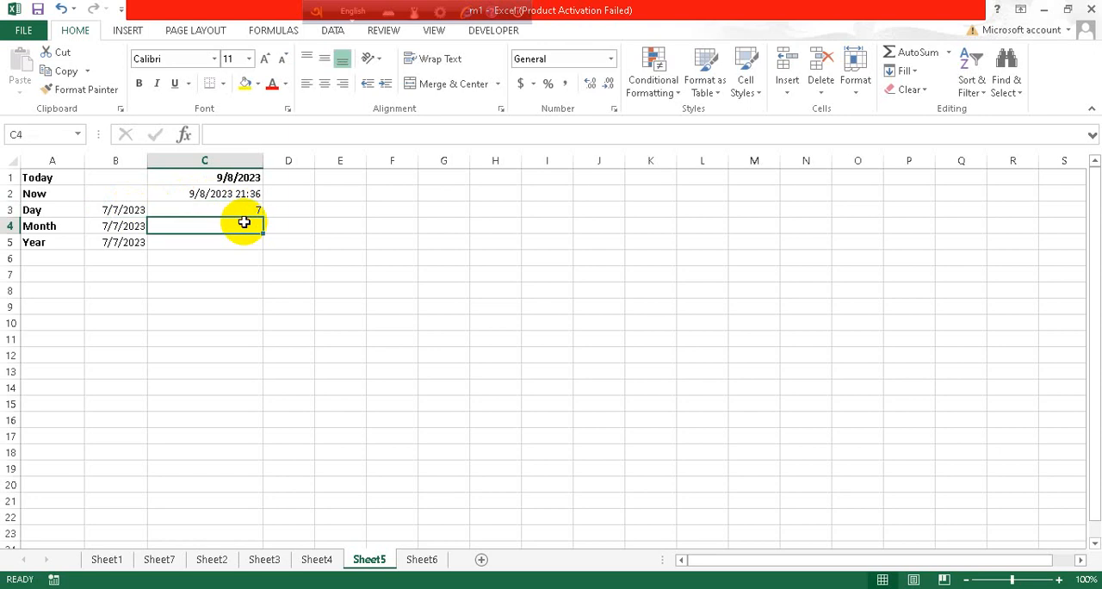
type("=")
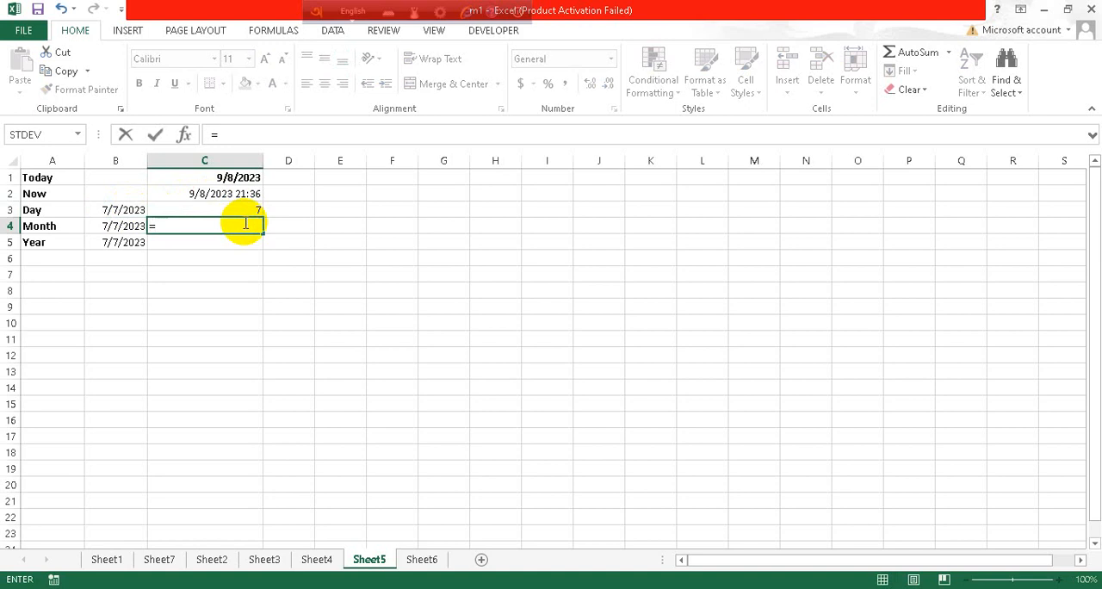
type("m")
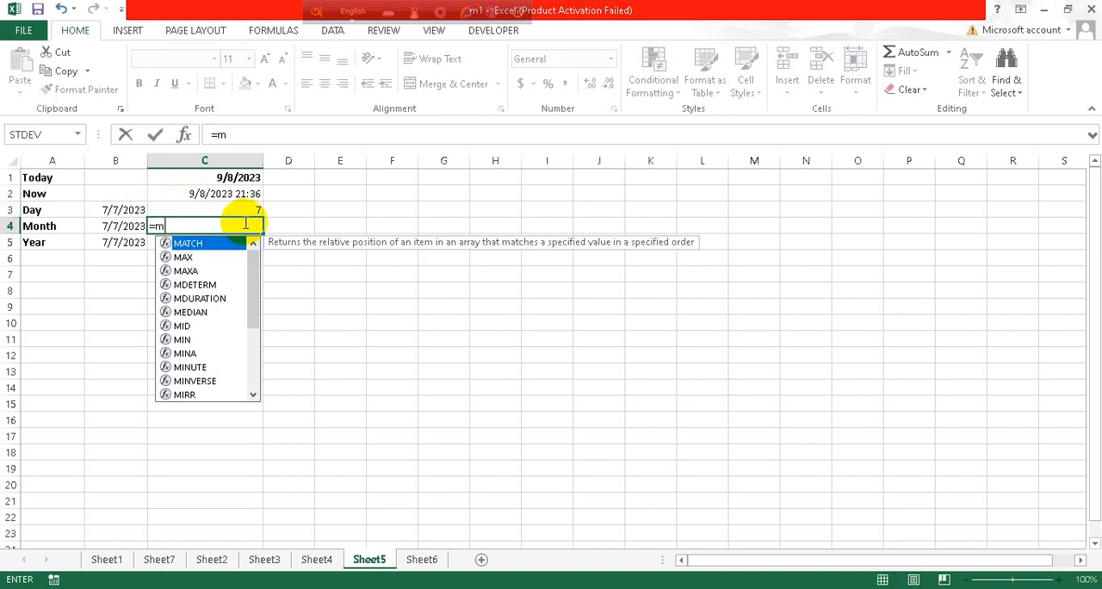
type("ont")
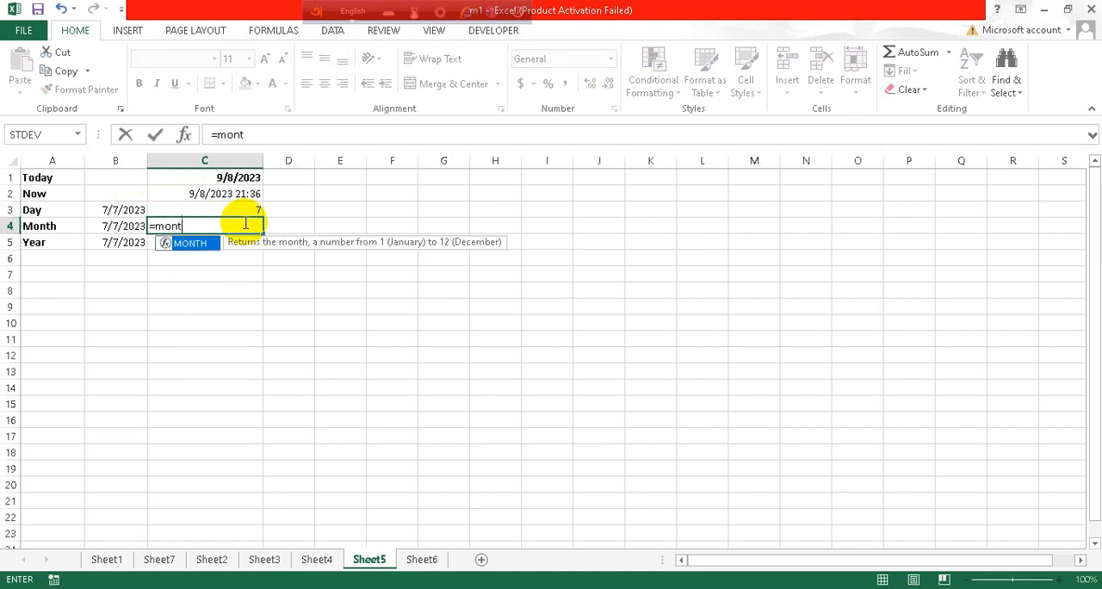
type("h()")
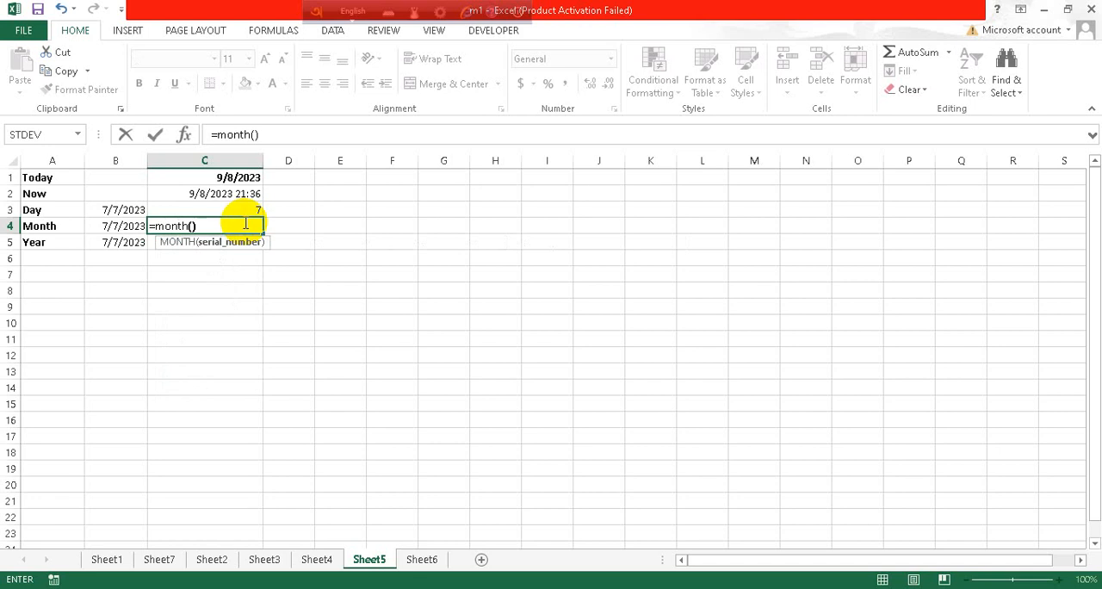
key("Return")
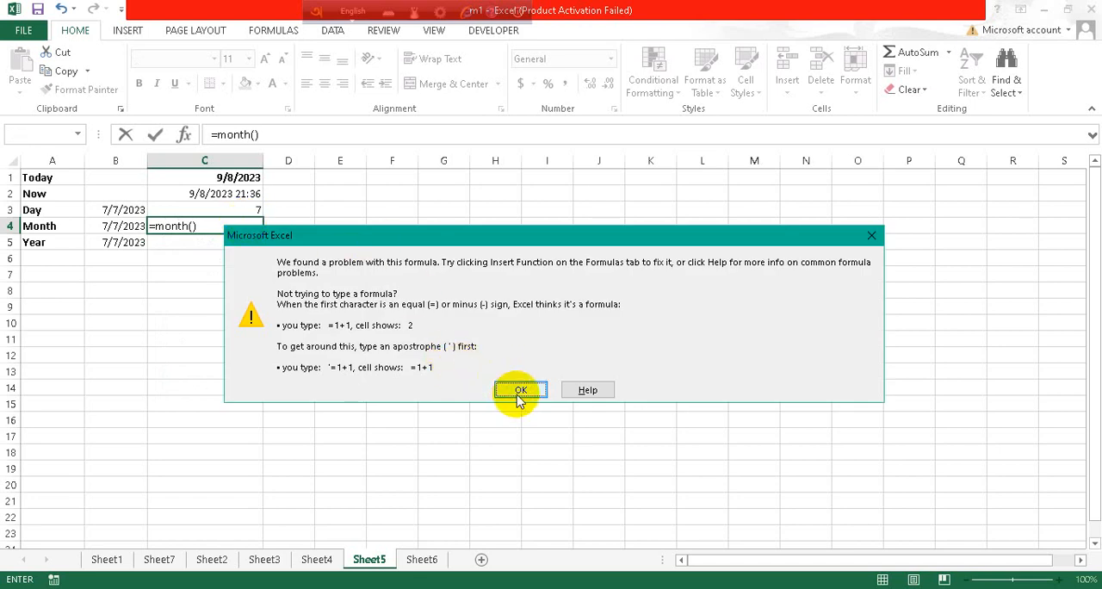
left_click(585, 392)
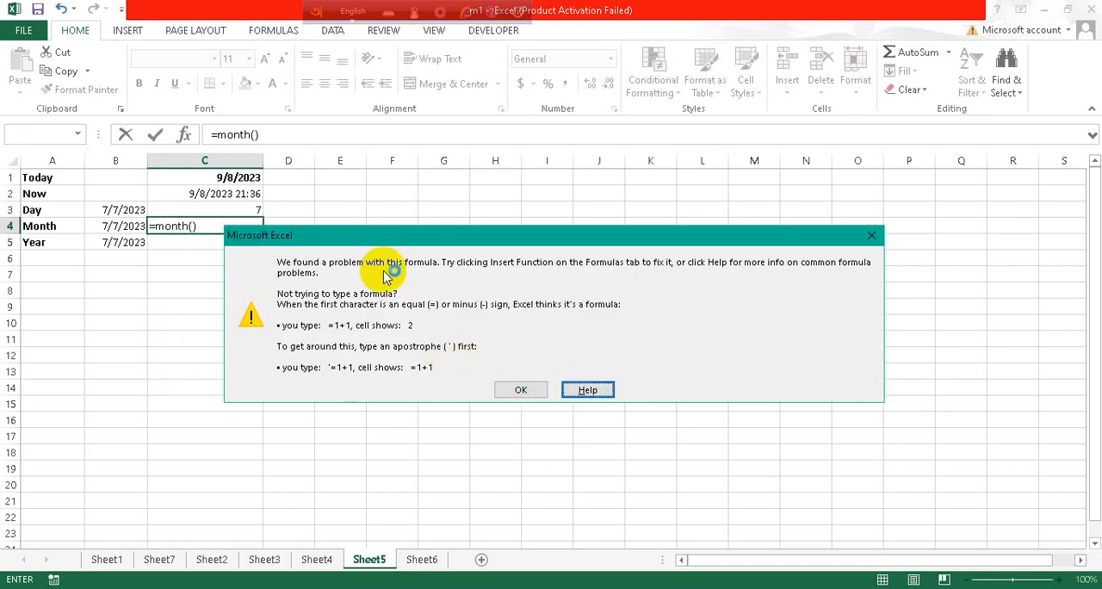
left_click(875, 240)
left_click(112, 230)
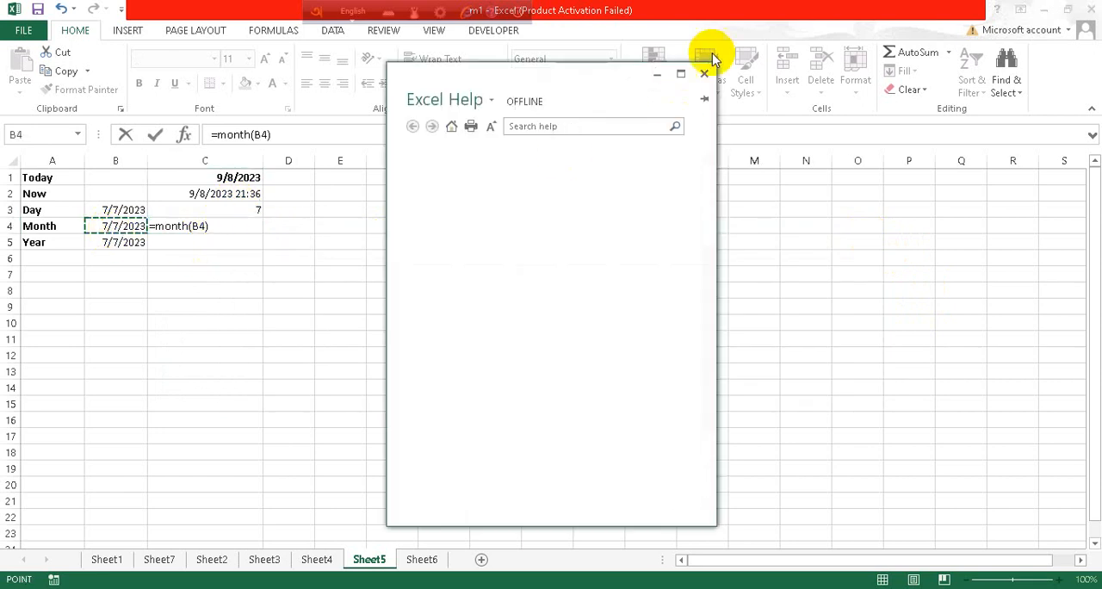
left_click(705, 74)
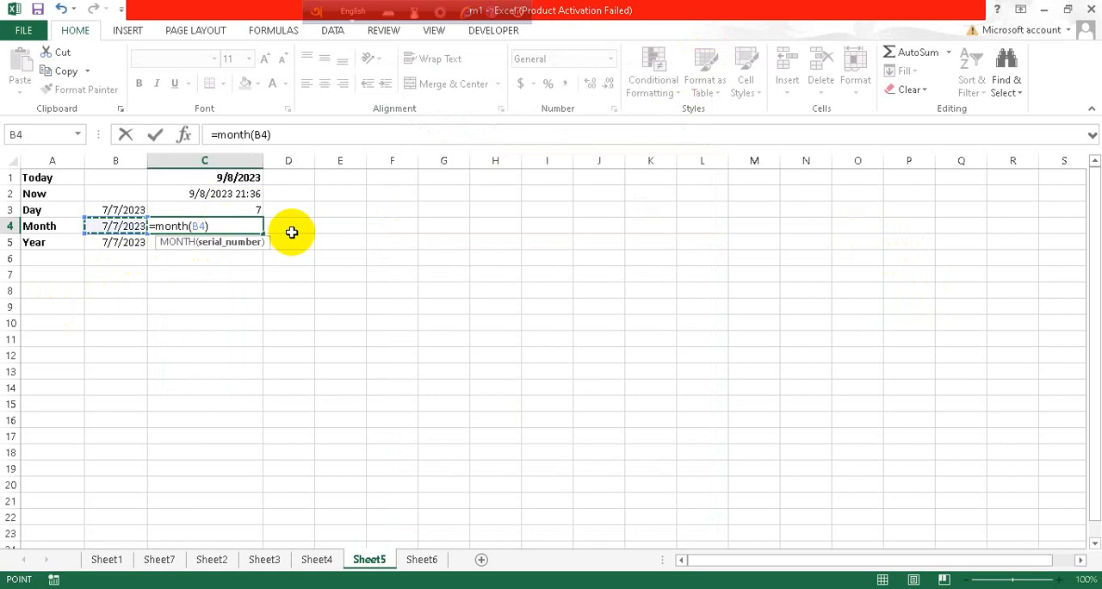
key("Return")
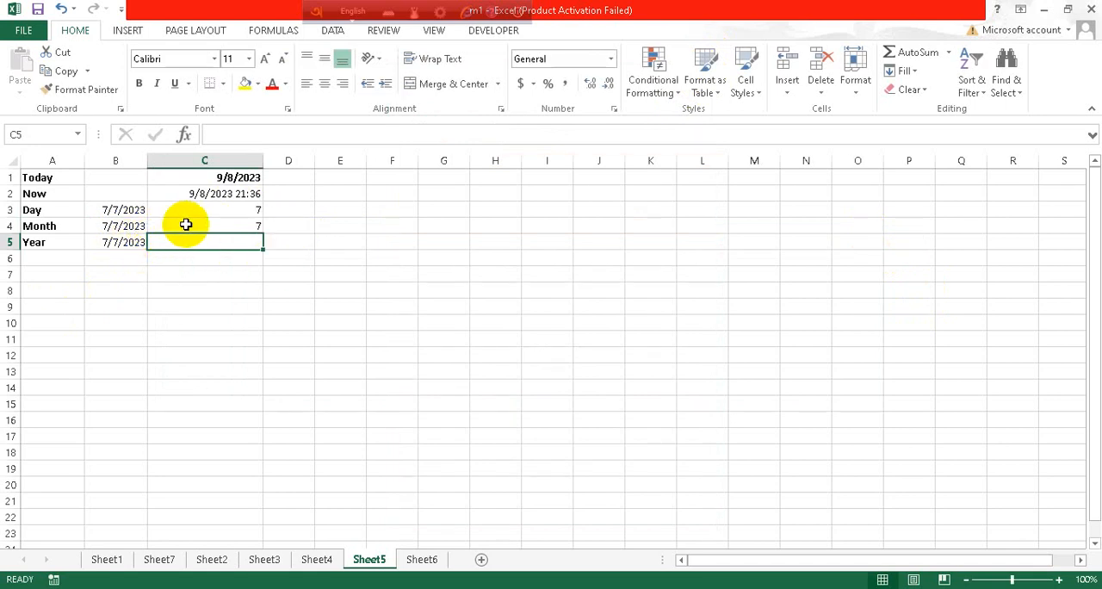
Change the date in cell B4 to 7/8/2023 to test the month formula
double_click(119, 223)
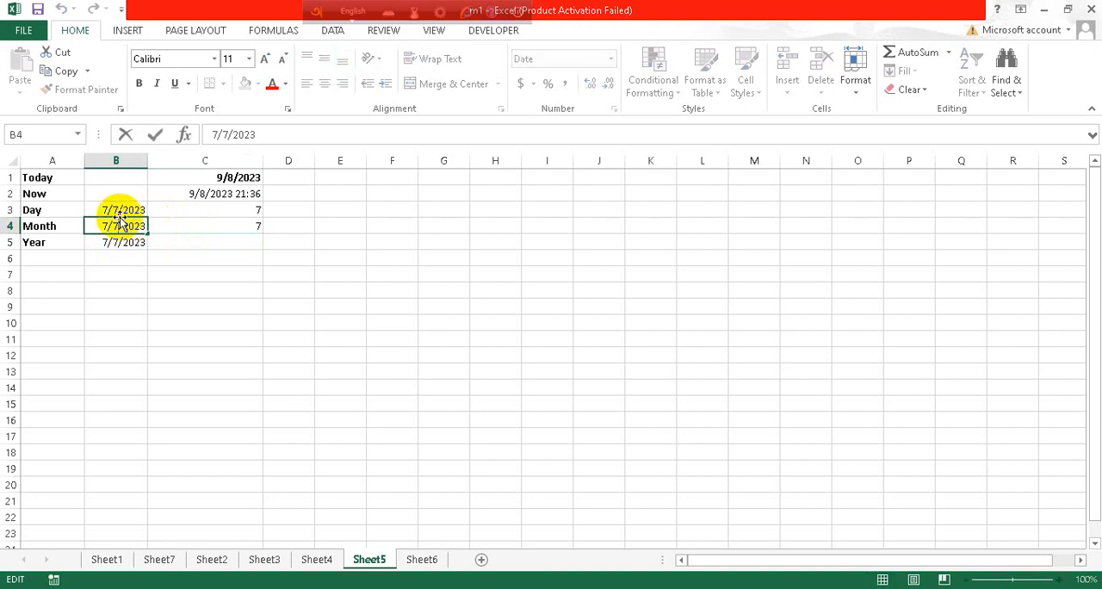
key("BackSpace")
type("8")
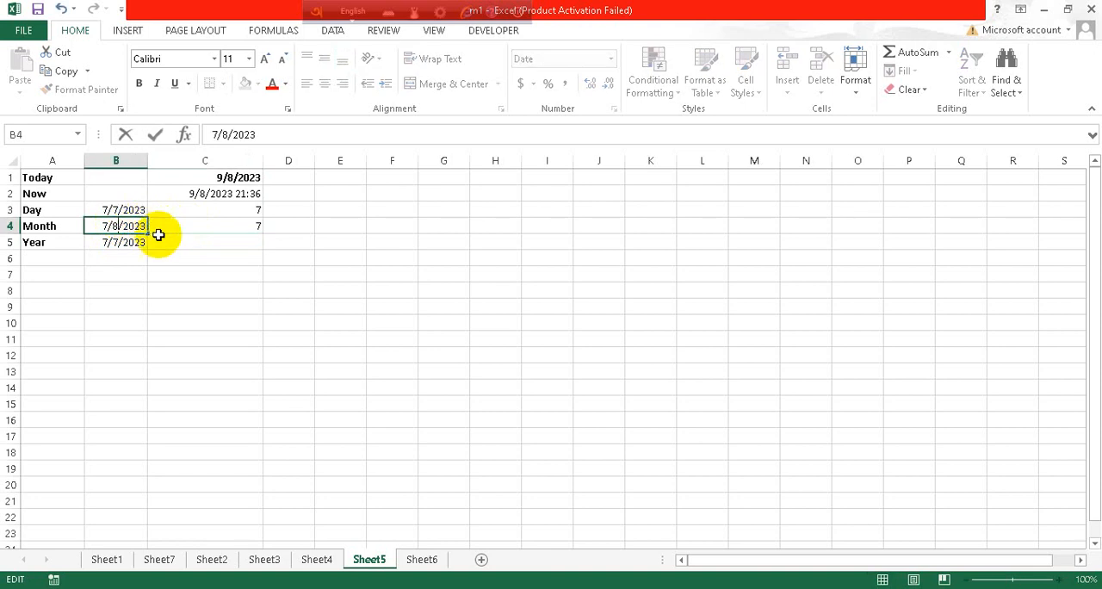
left_click(188, 241)
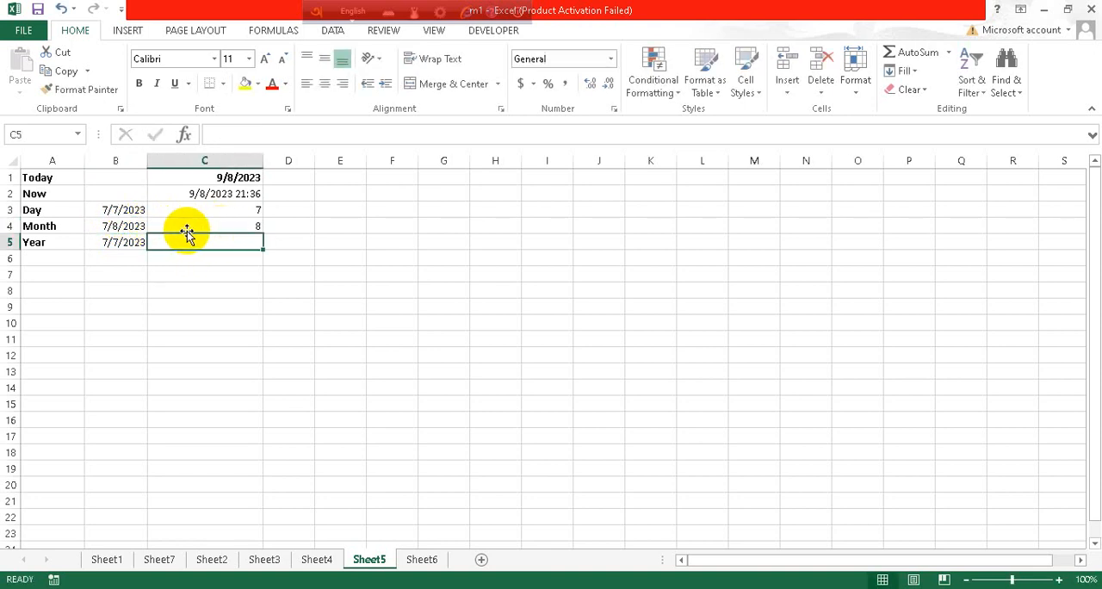
Enter =YEAR(B5) in cell C5 to extract the year from the date in the Year row
left_click(205, 224)
left_click(216, 244)
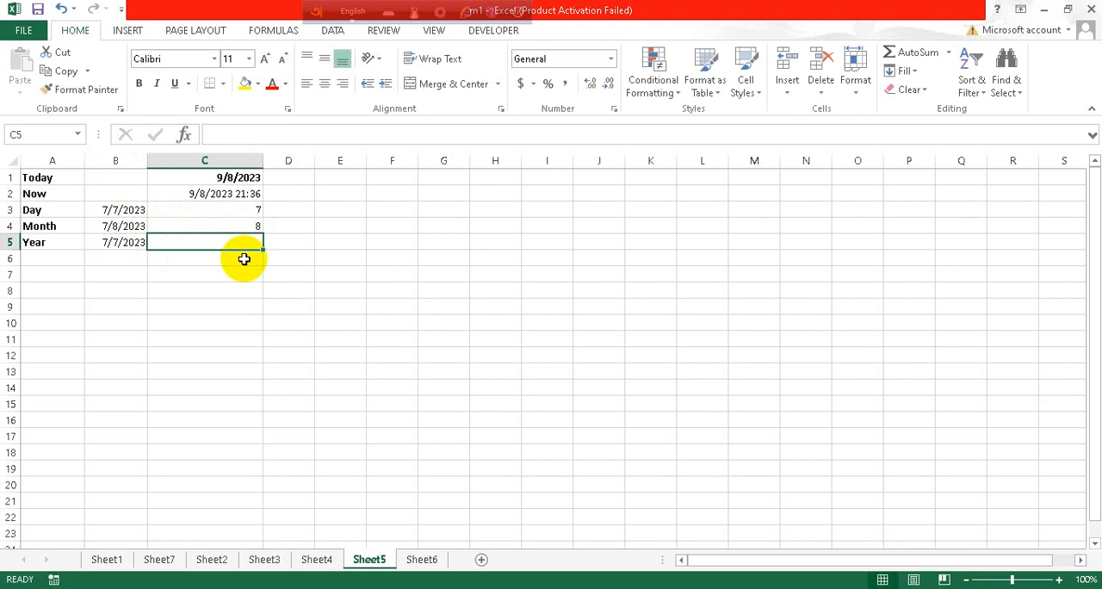
type("=")
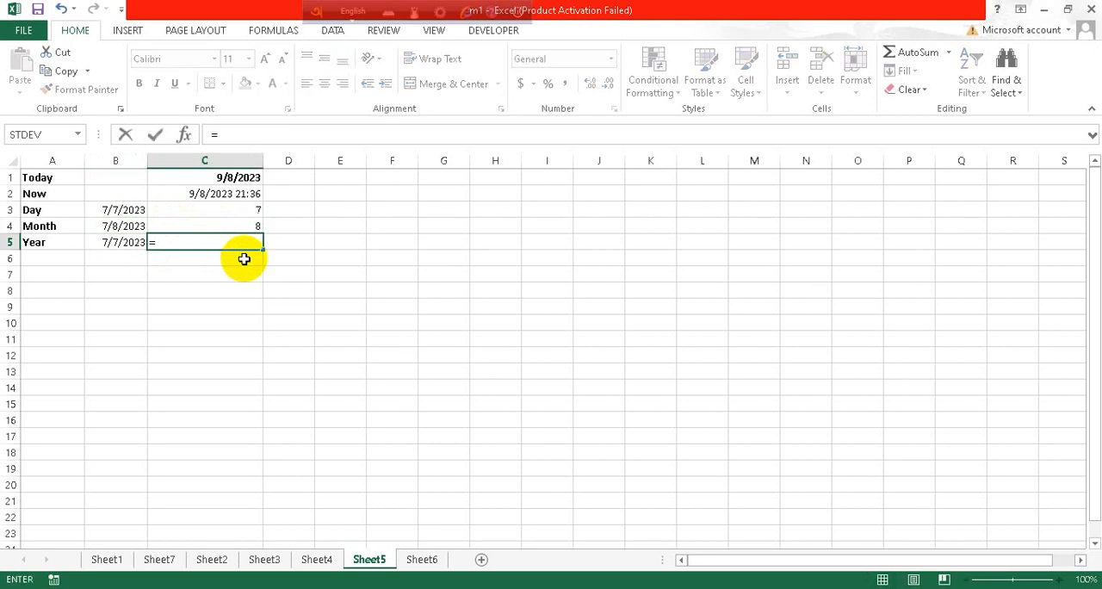
type("yea")
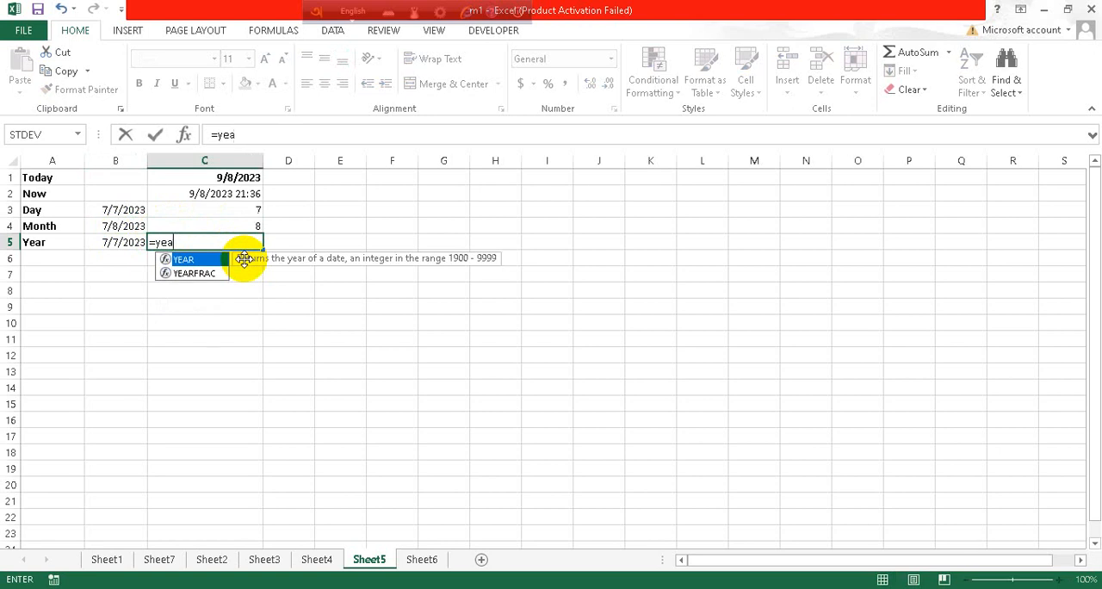
type("r(")
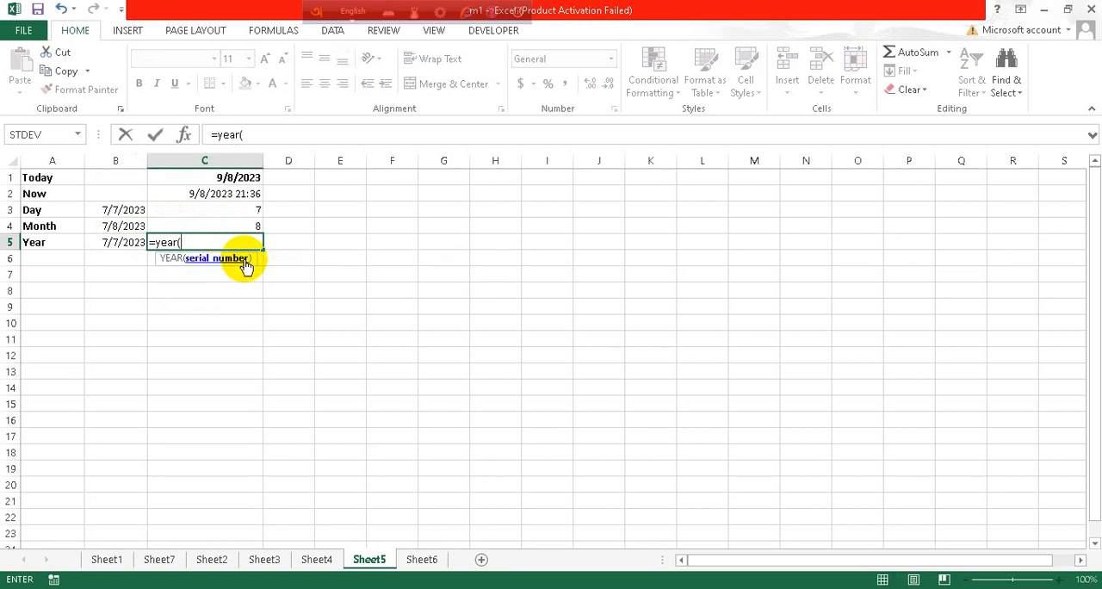
left_click(107, 243)
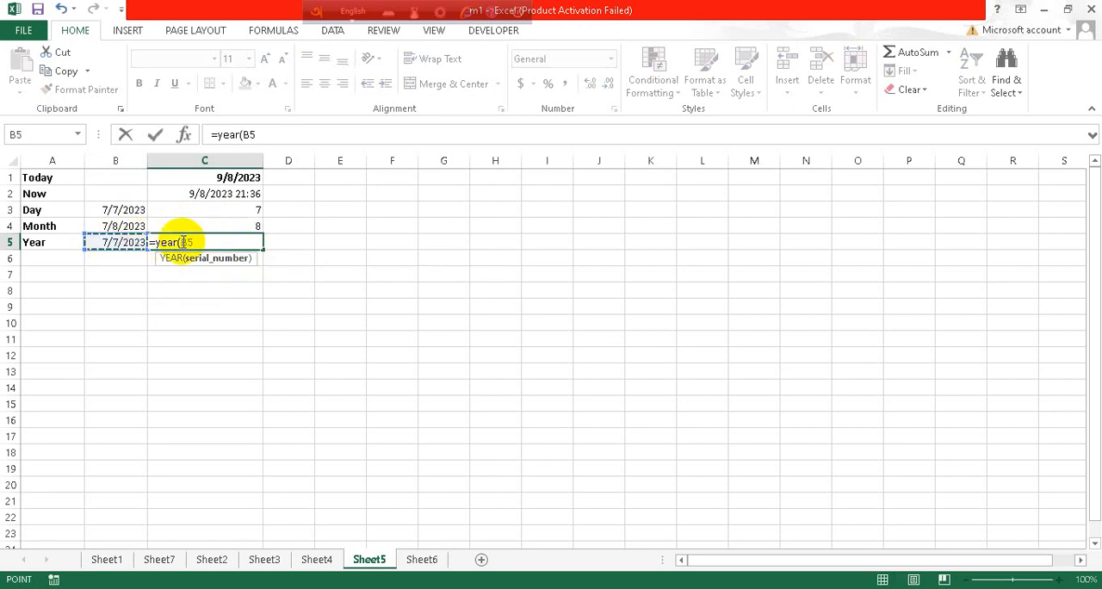
type(")")
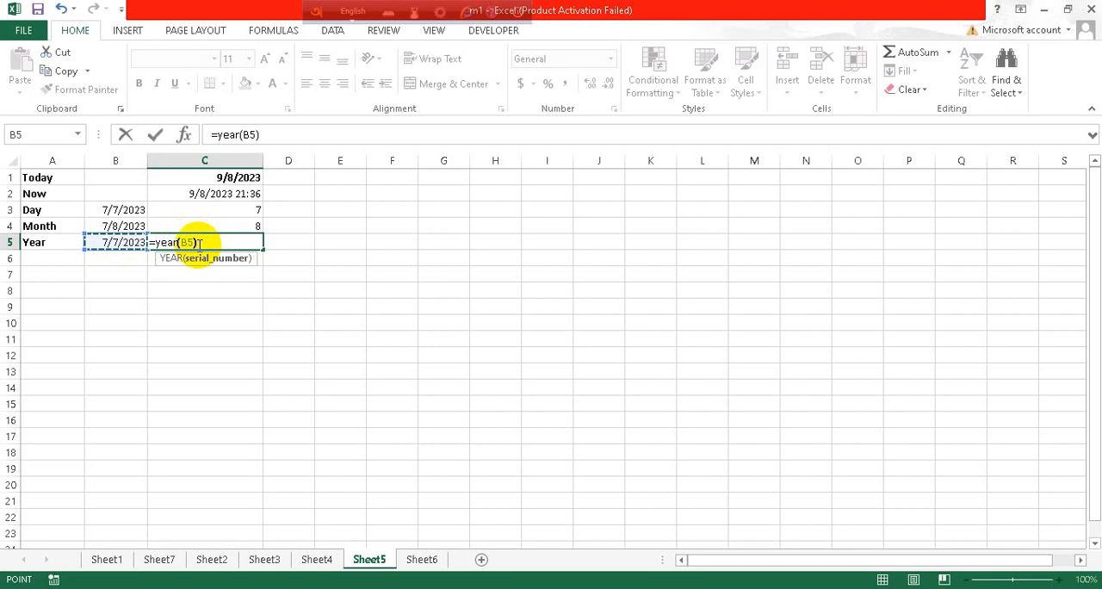
key("Return")
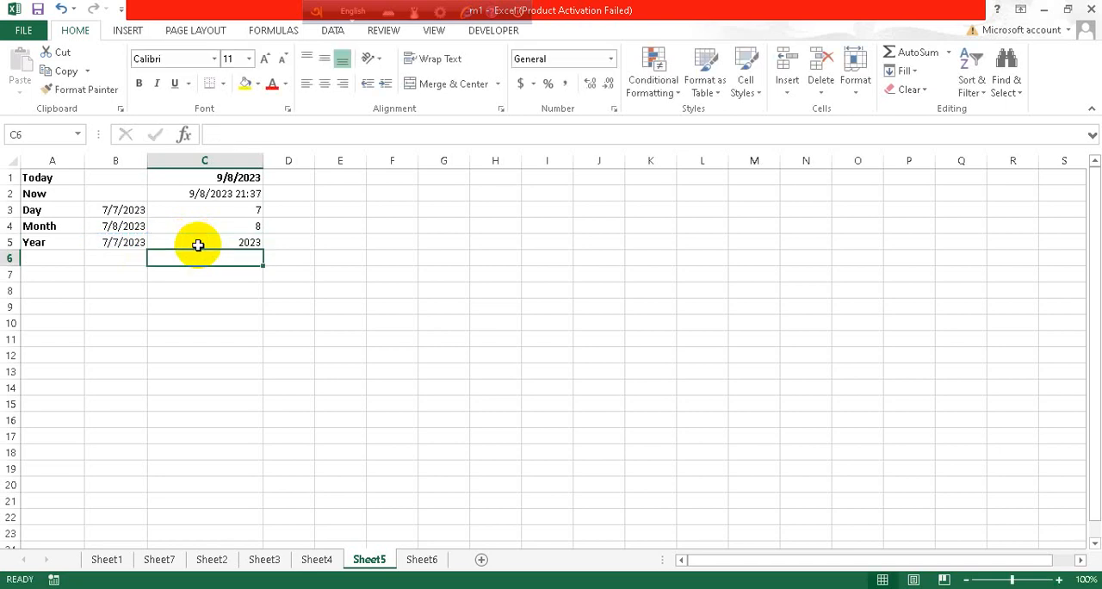
left_click(213, 270)
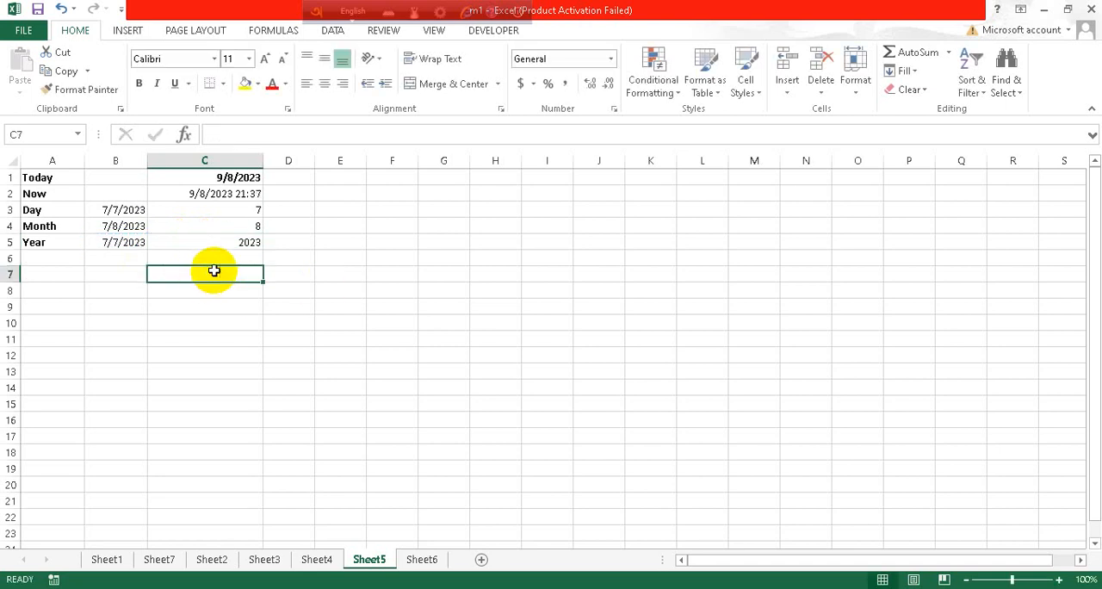